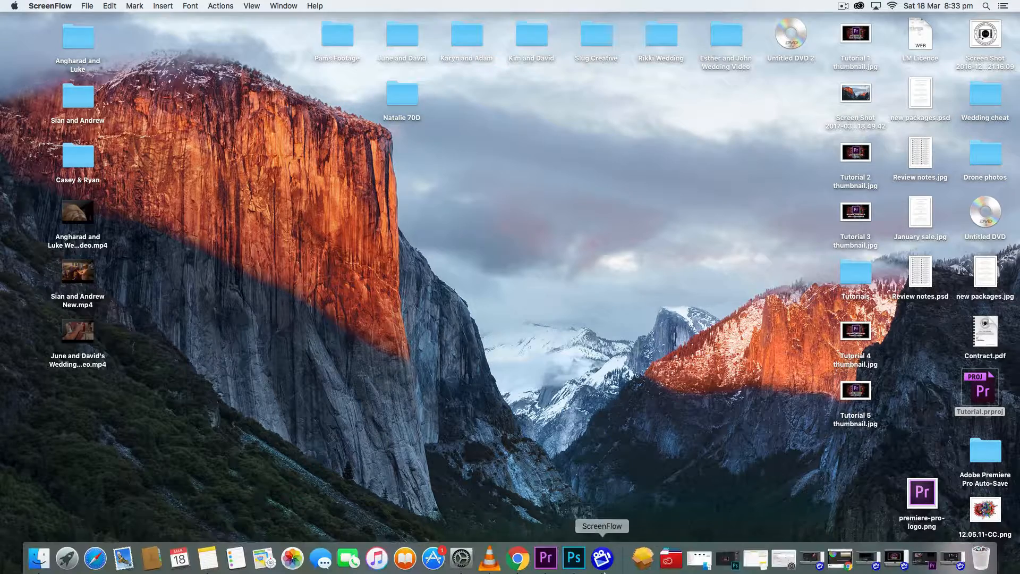
- Switch to Premiere Pro and play the MVI_4918 sequence from its beginning
click(555, 557)
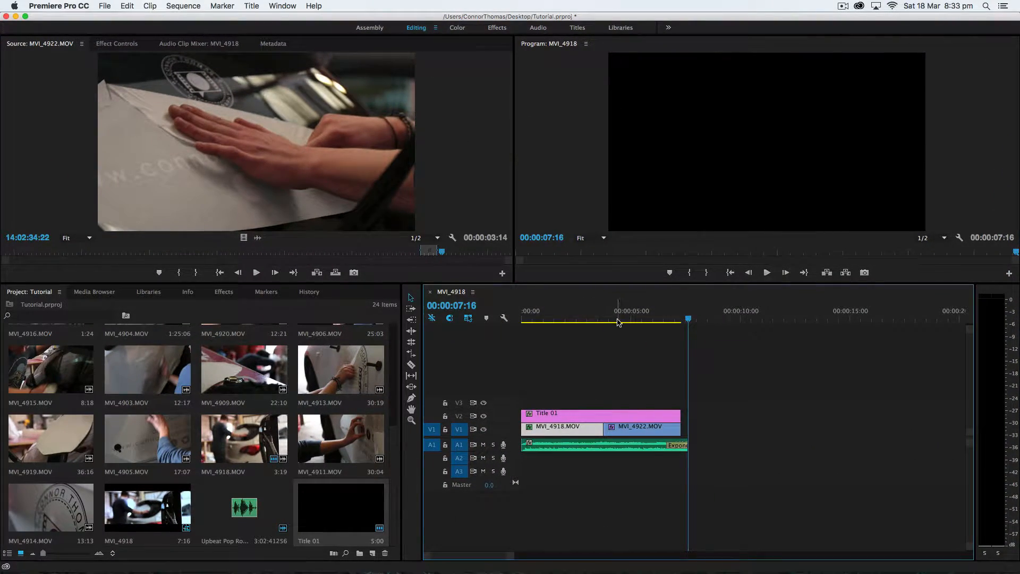
mouse_move(618, 320)
mouse_down()
mouse_move(556, 324)
mouse_move(624, 319)
mouse_up()
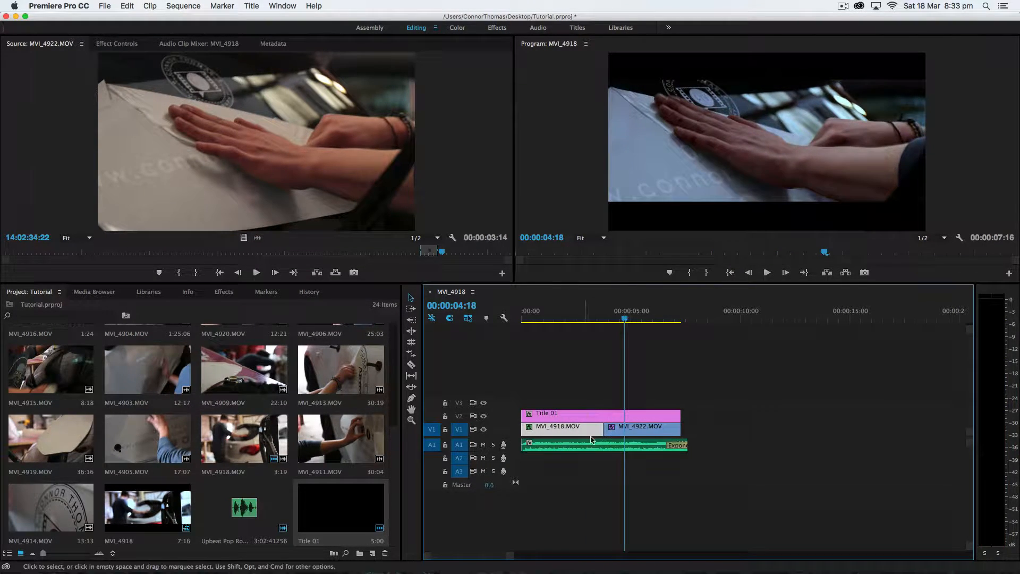
key(Home)
key(space)
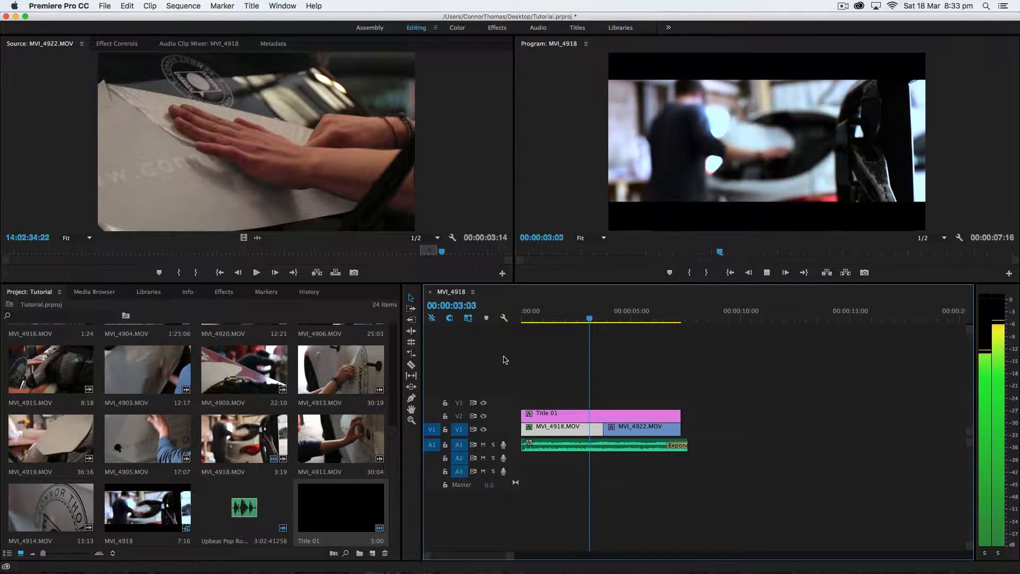
key(space)
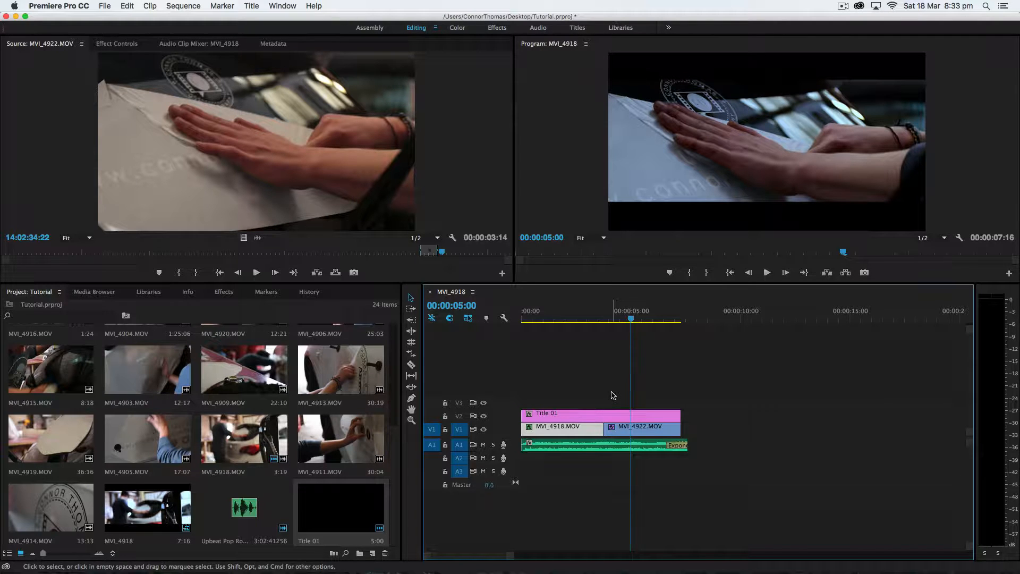
- Open the media export settings for the MVI_4918 sequence
click(107, 6)
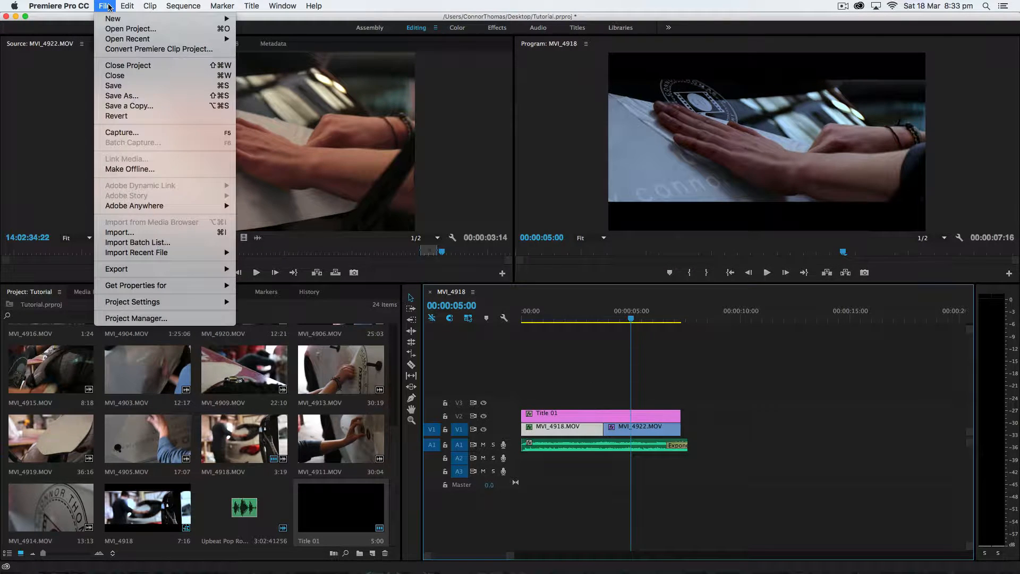
mouse_move(142, 272)
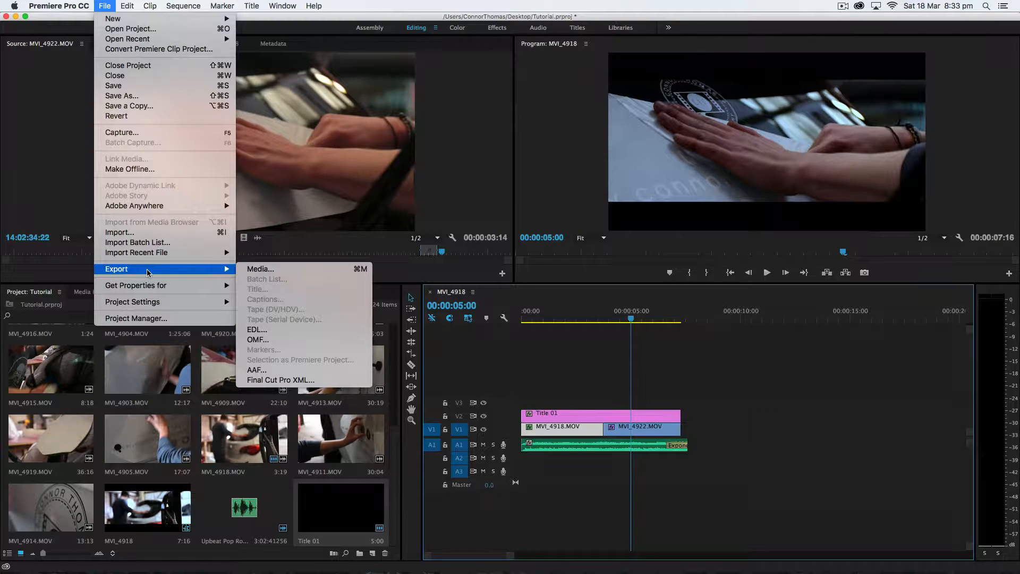
click(292, 274)
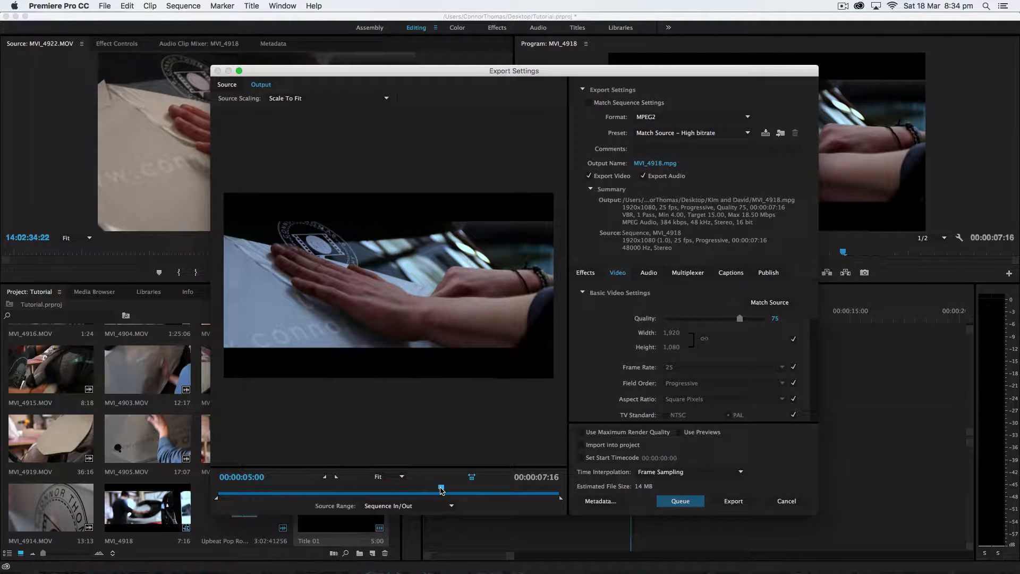
- Preview the export at the sequence's end and at 00:00:06:05, and move the export settings window aside and back
drag(441, 489, 559, 492)
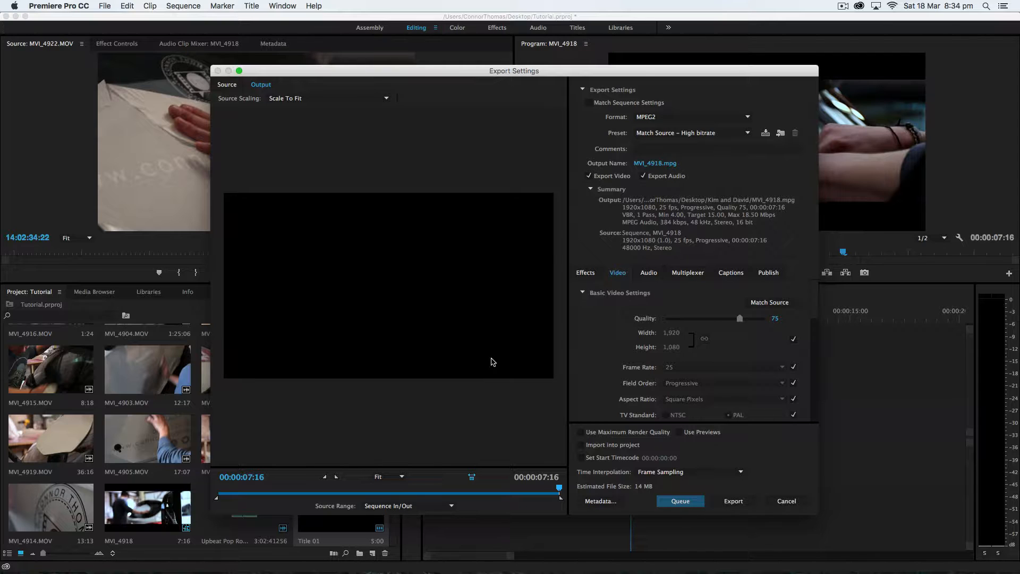
click(494, 494)
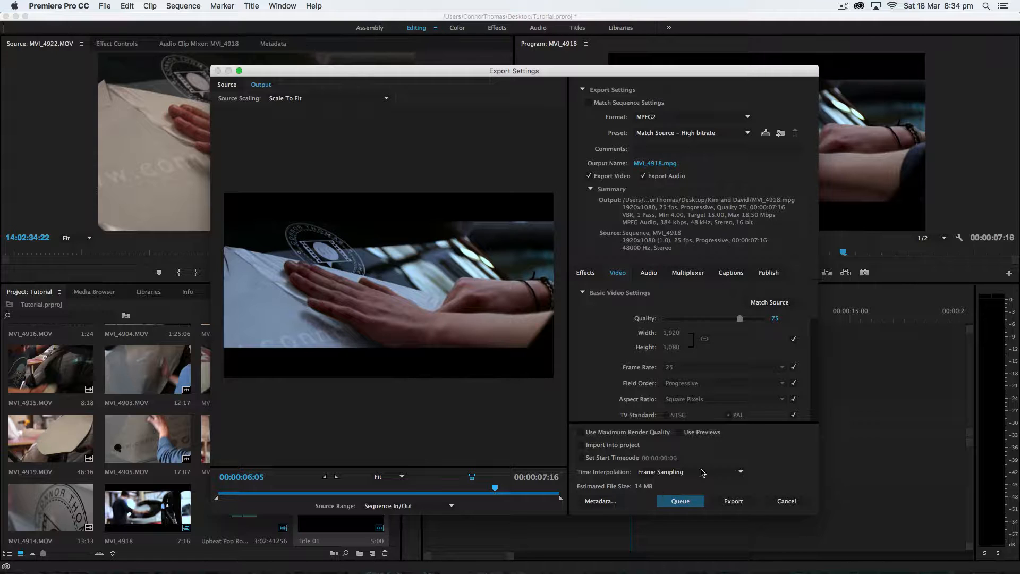
drag(710, 76, 349, 95)
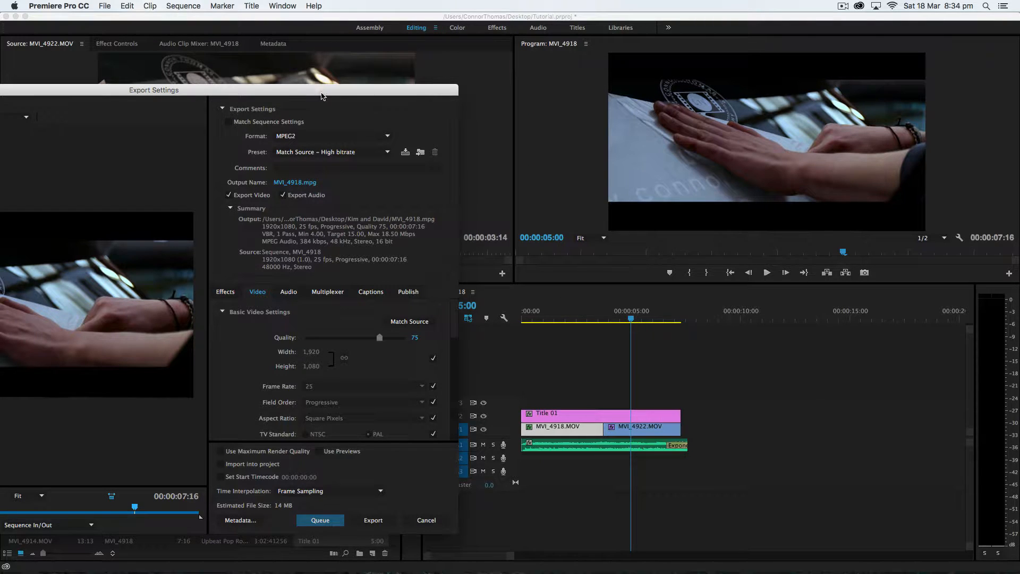
drag(322, 96, 674, 67)
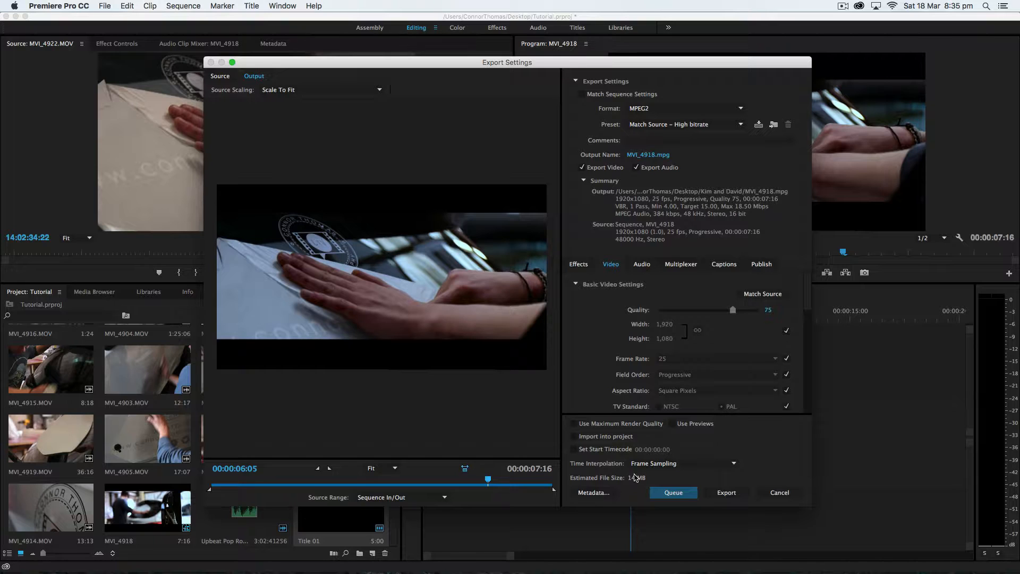
- Set the export format to H.264 with the HD 1080p 25 preset
click(665, 108)
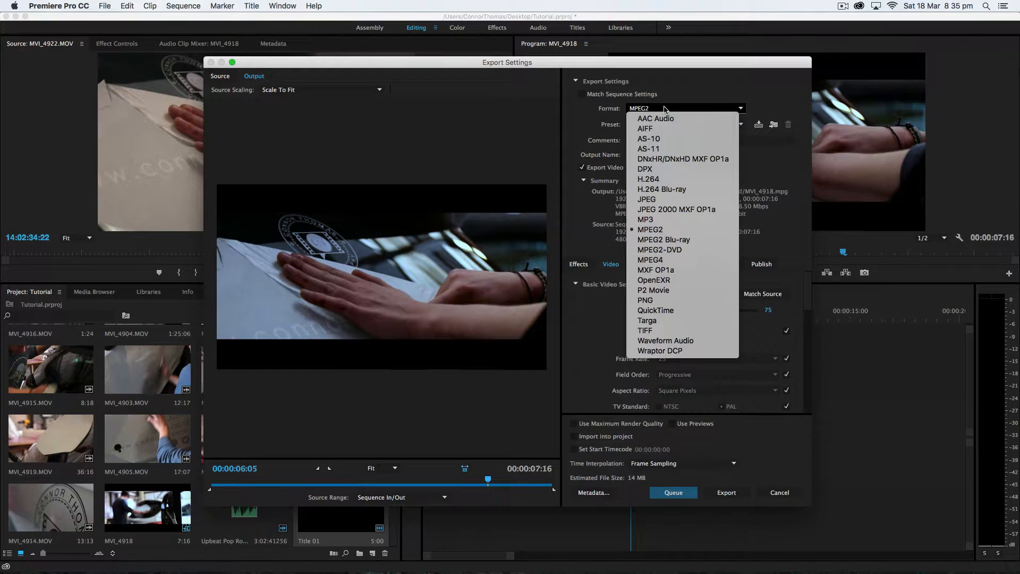
click(688, 180)
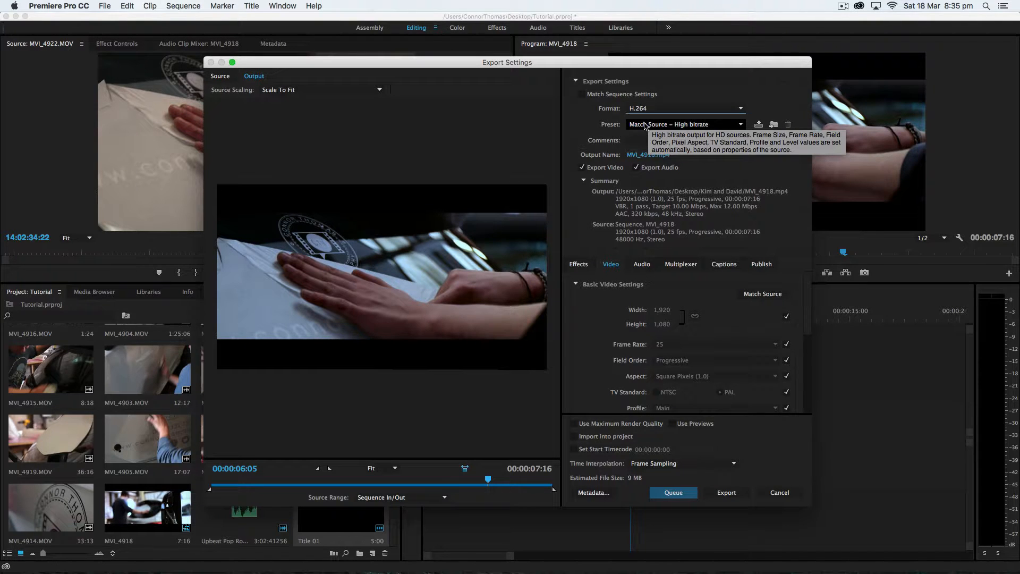
click(713, 126)
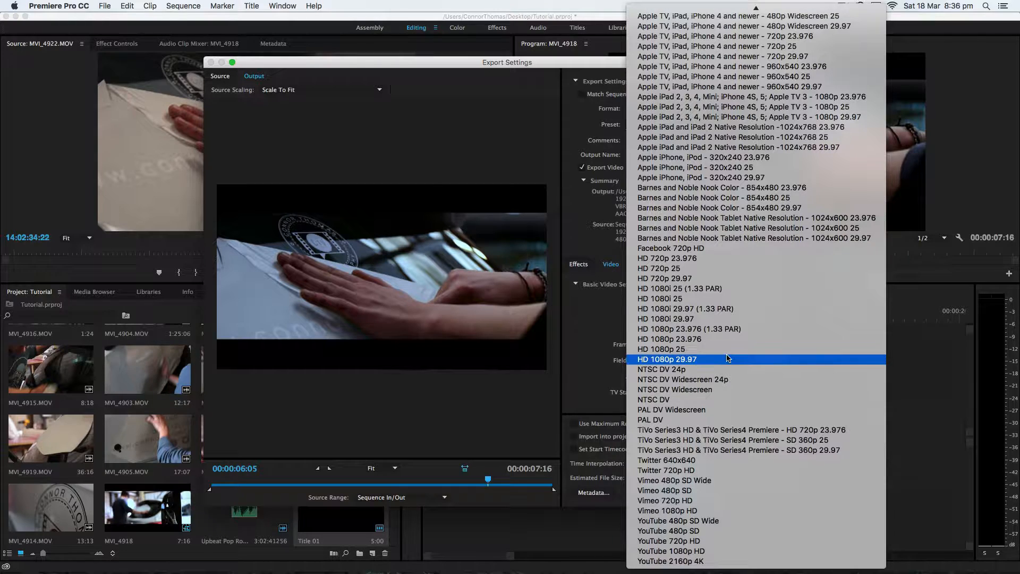
click(696, 350)
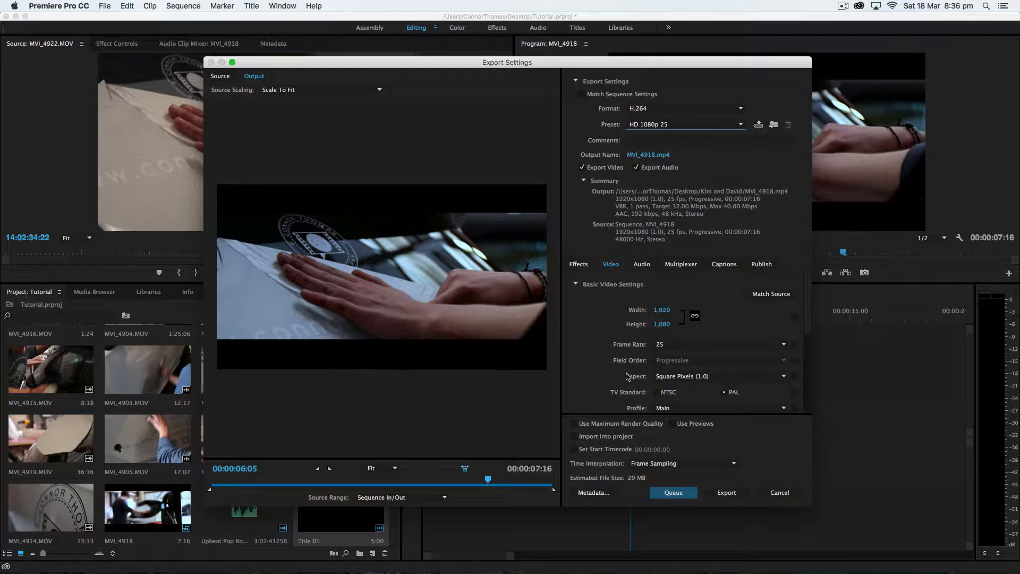
- Change the export preset to YouTube 1080p HD
click(690, 125)
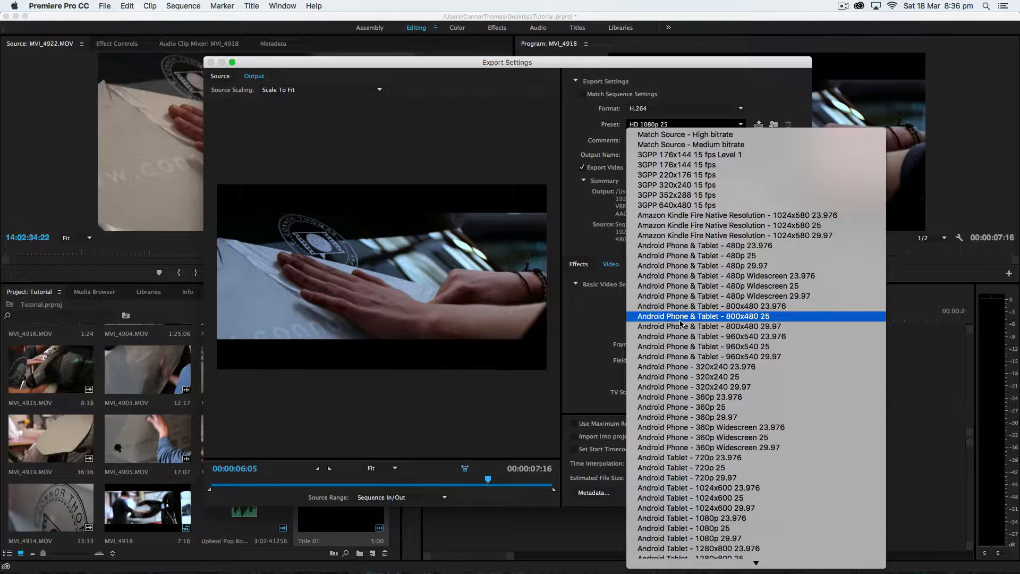
mouse_move(694, 572)
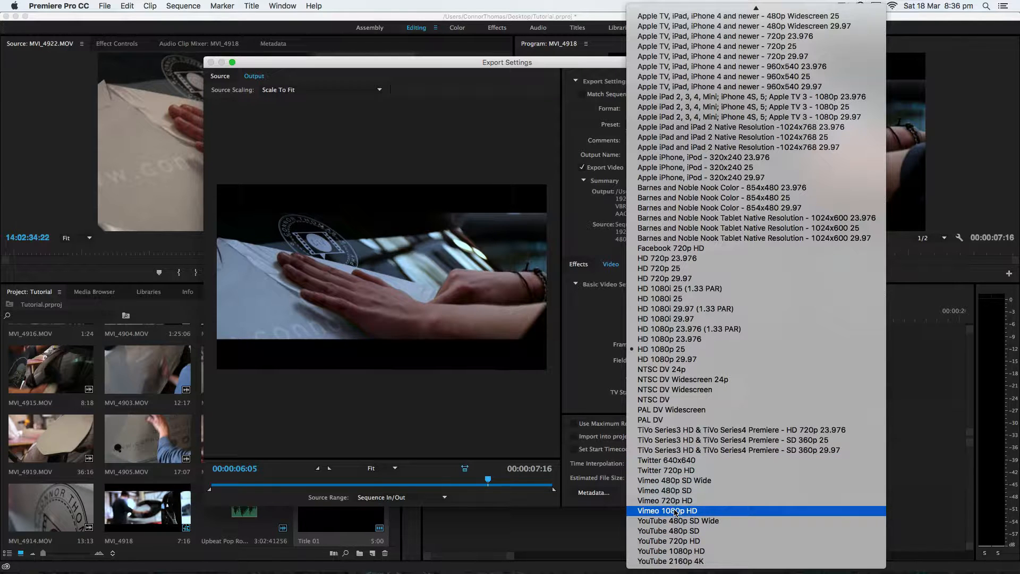
click(710, 552)
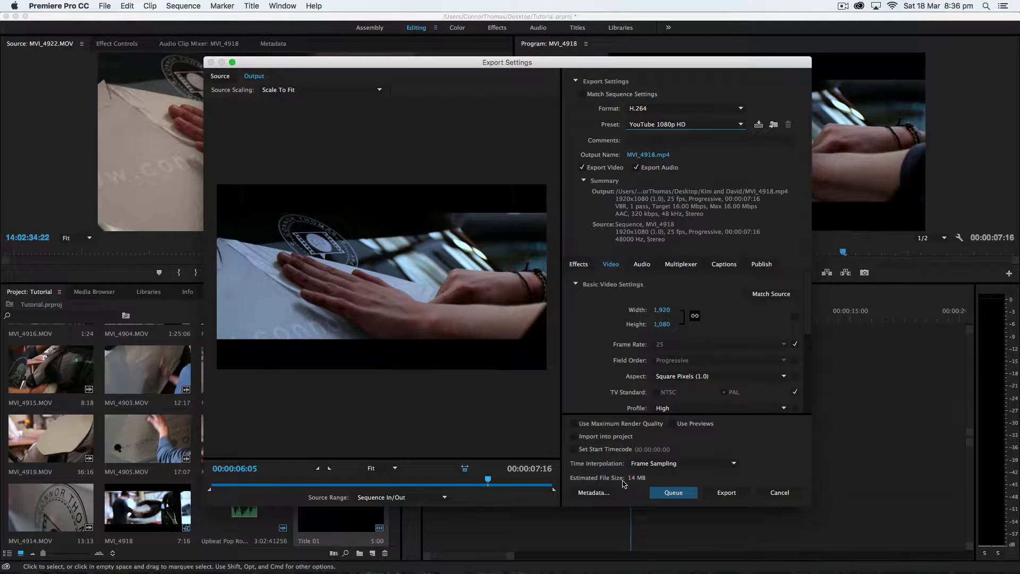
- Try the Vimeo 1080p HD export preset and switch back to YouTube 1080p HD
click(724, 126)
mouse_move(690, 572)
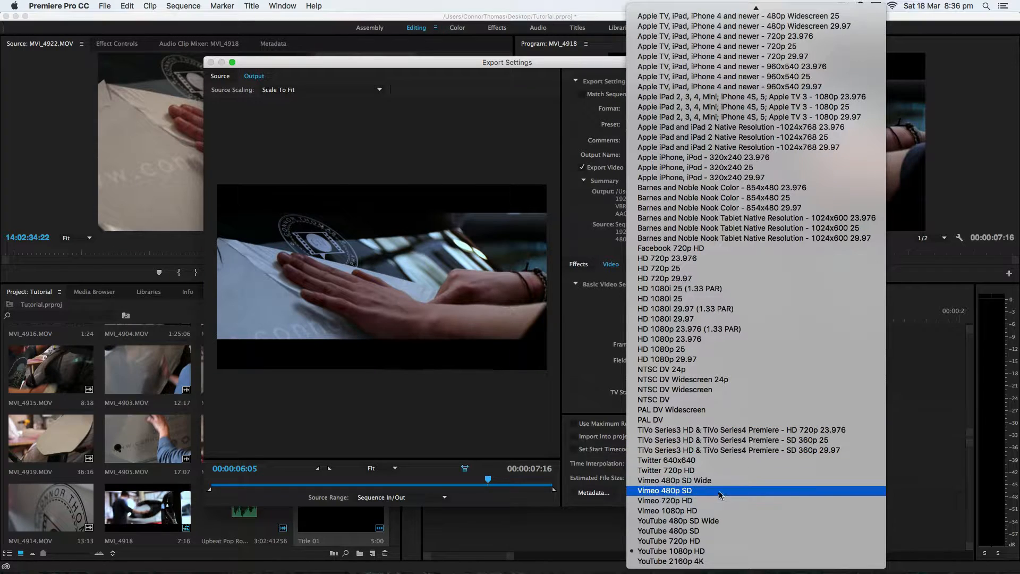
click(717, 511)
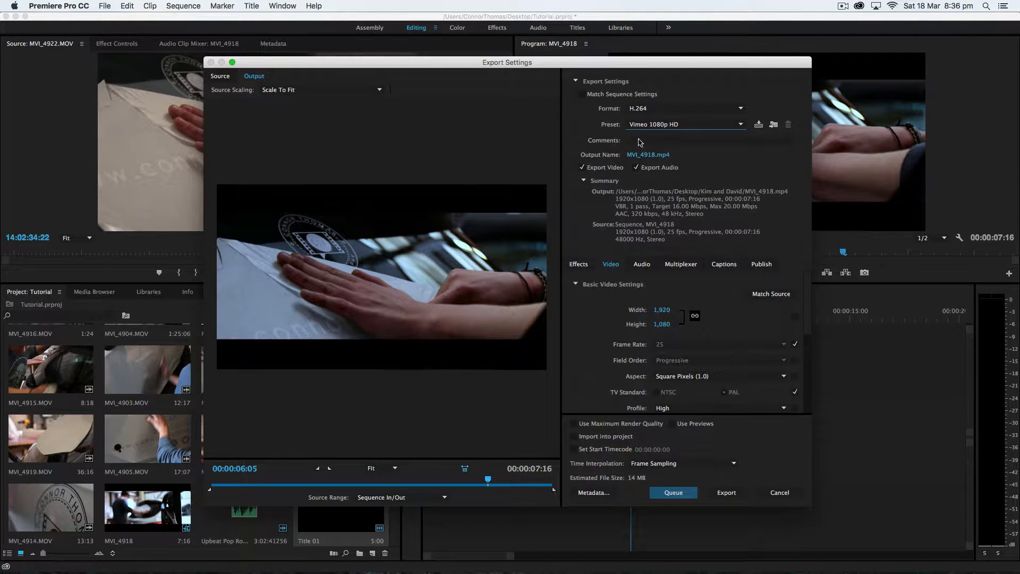
click(685, 124)
mouse_move(702, 572)
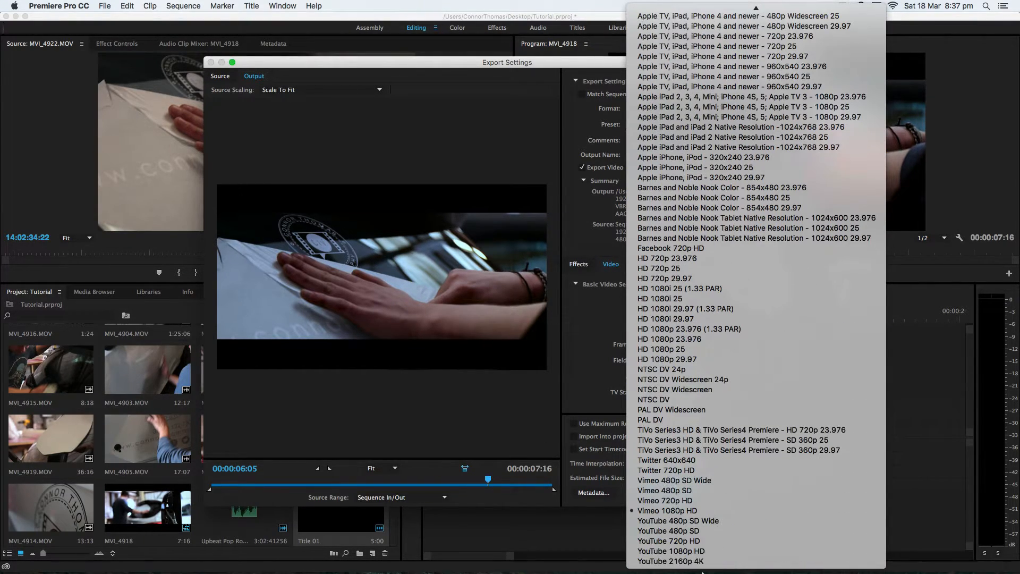
click(720, 551)
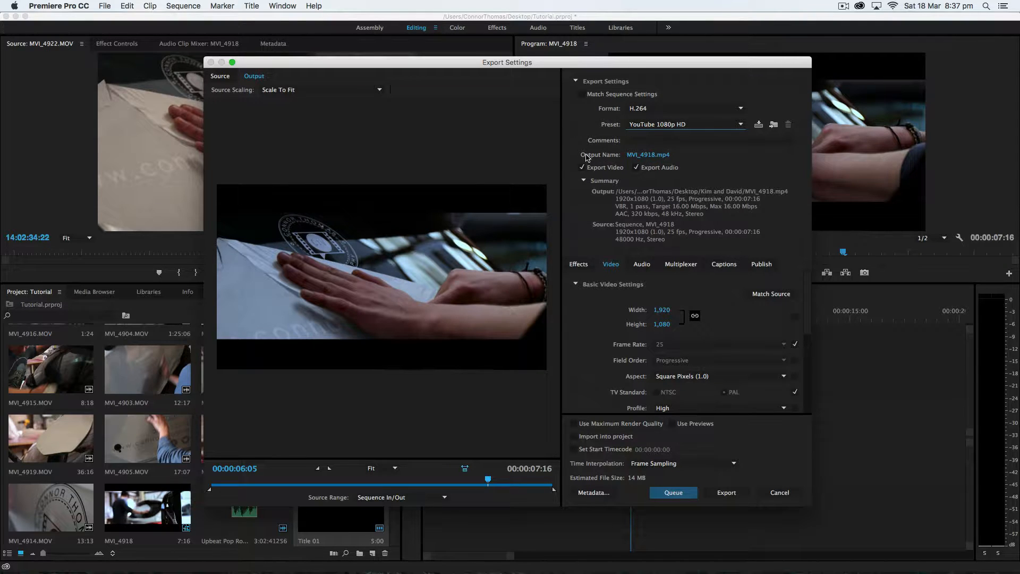
- Name the output file "tutorial video" and set its save location to the Tutorials folder on the Desktop
click(658, 155)
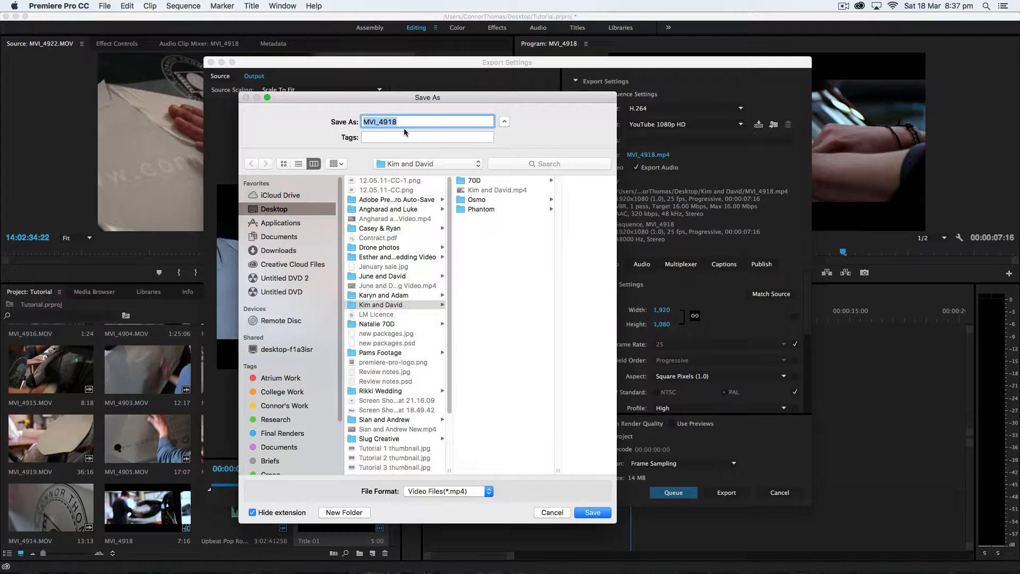
text(tutorial video)
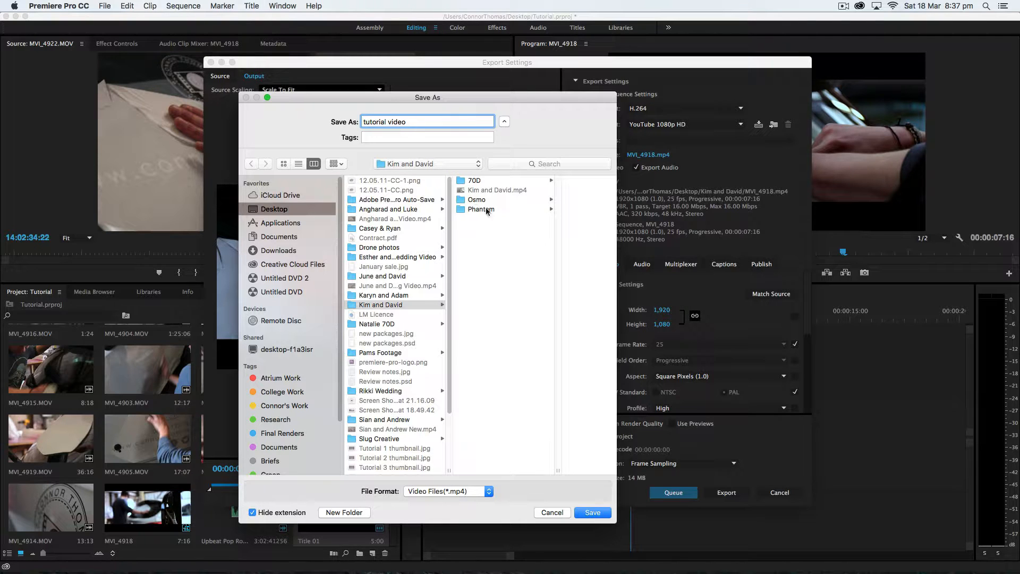
scroll(378, 452, down, 4)
click(375, 441)
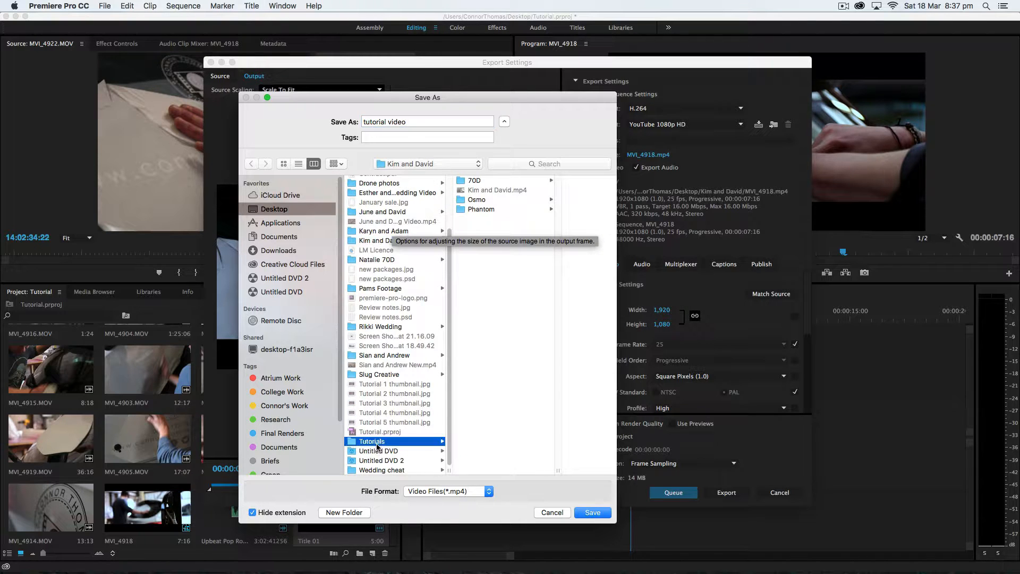
click(591, 512)
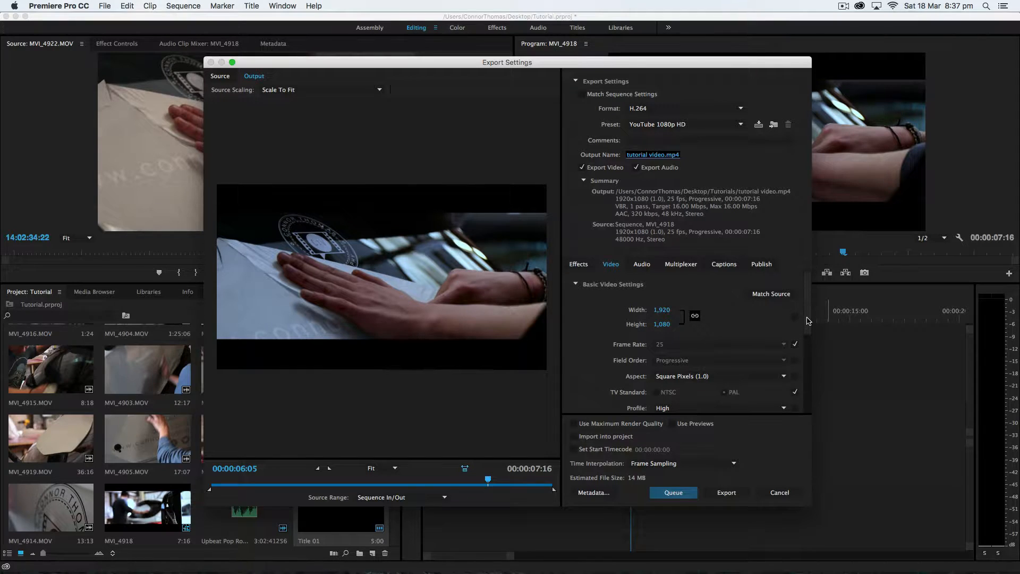
- Examine the export's video settings, including bitrate encoding and the target and maximum bitrates
mouse_move(808, 320)
mouse_down()
mouse_move(803, 387)
mouse_move(802, 316)
mouse_up()
drag(809, 324, 802, 406)
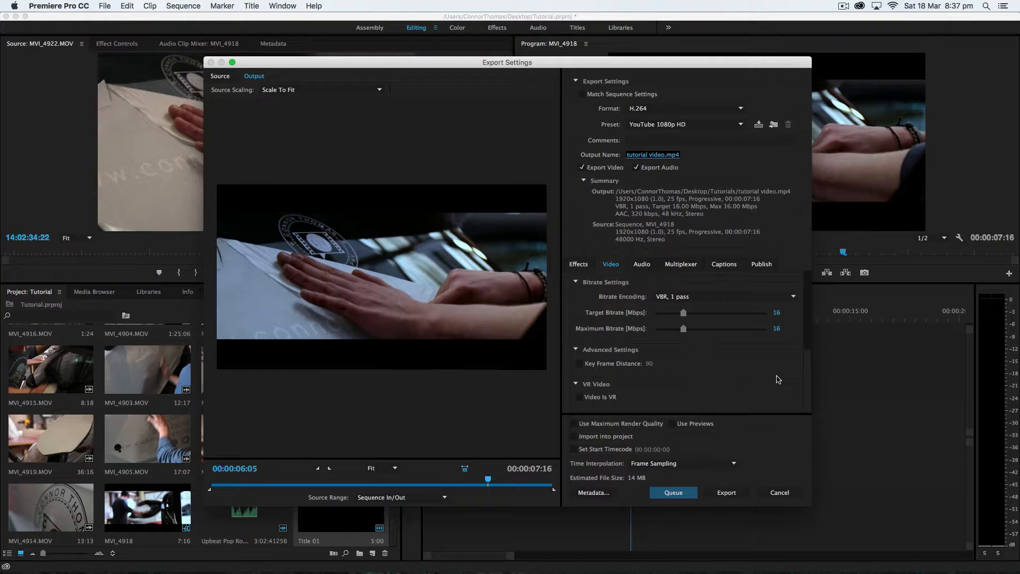
drag(809, 383, 803, 296)
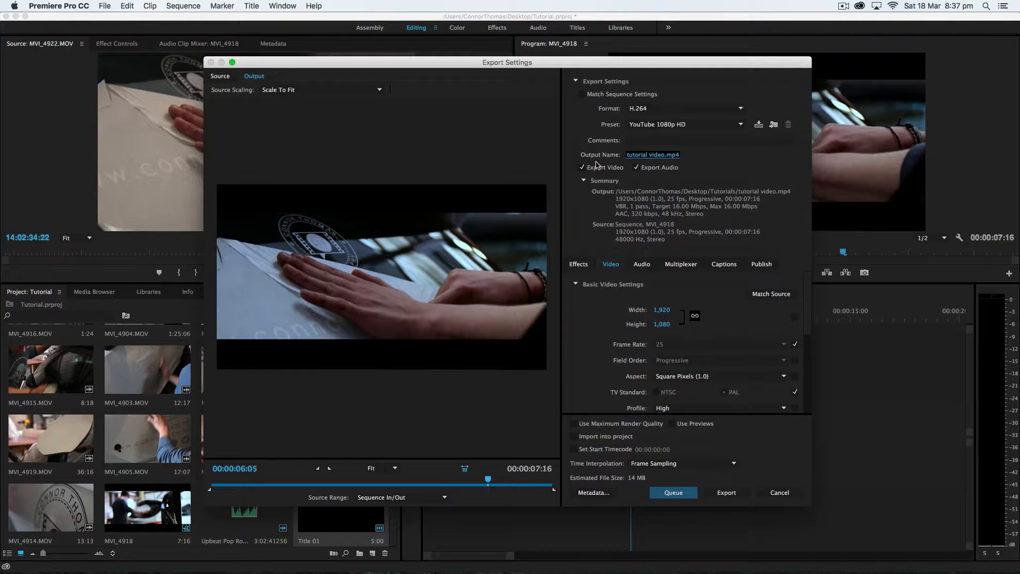
- Turn audio export off and back on, and reapply the YouTube 1080p HD preset
click(636, 168)
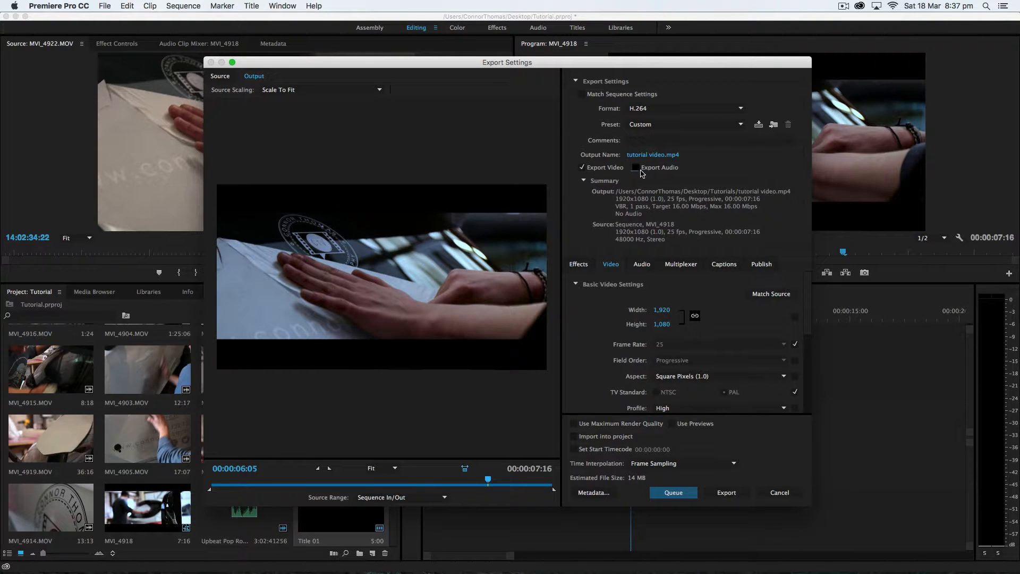
click(635, 168)
click(632, 126)
scroll(748, 558, down, 5)
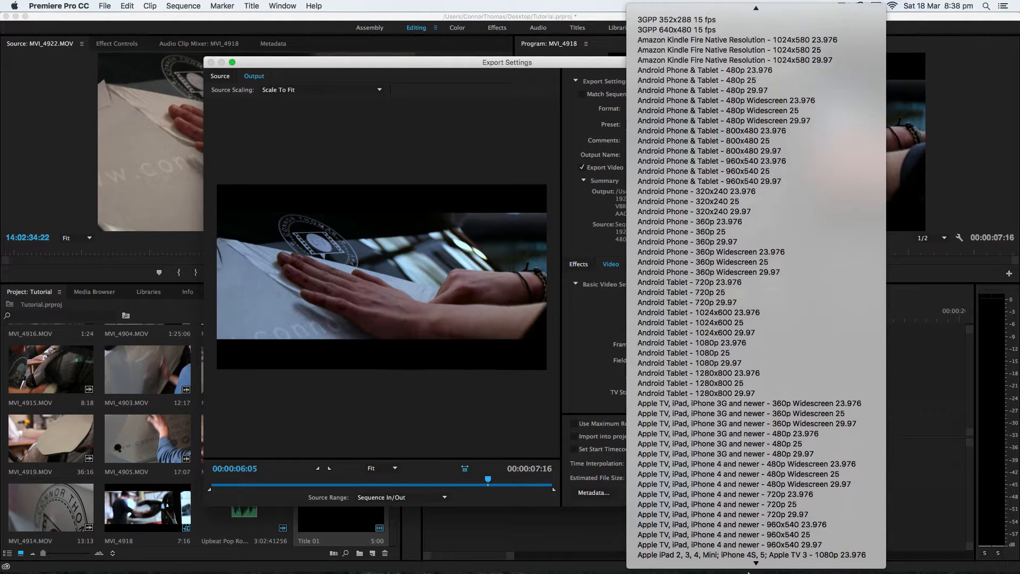
scroll(748, 568, down, 10)
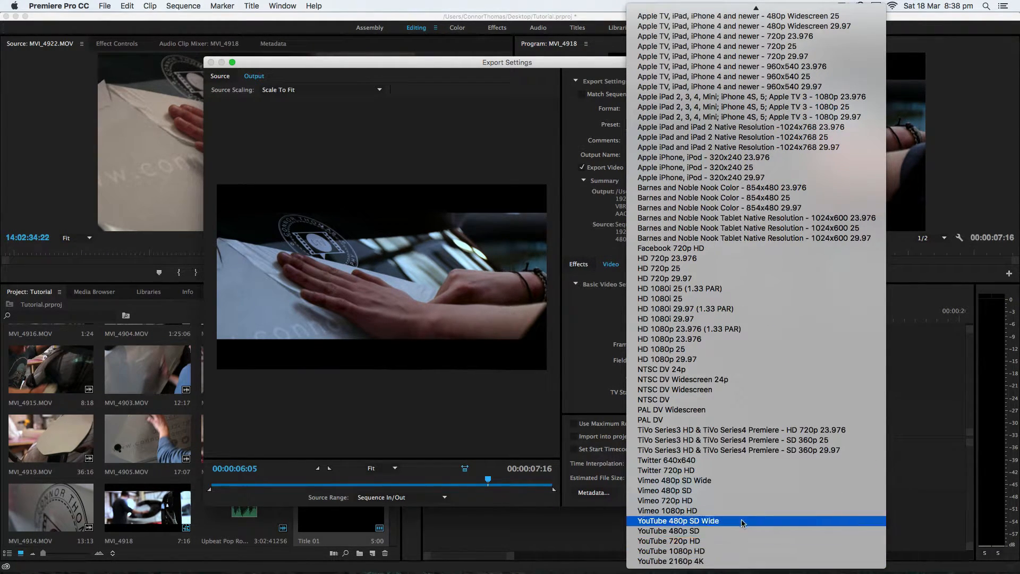
click(744, 550)
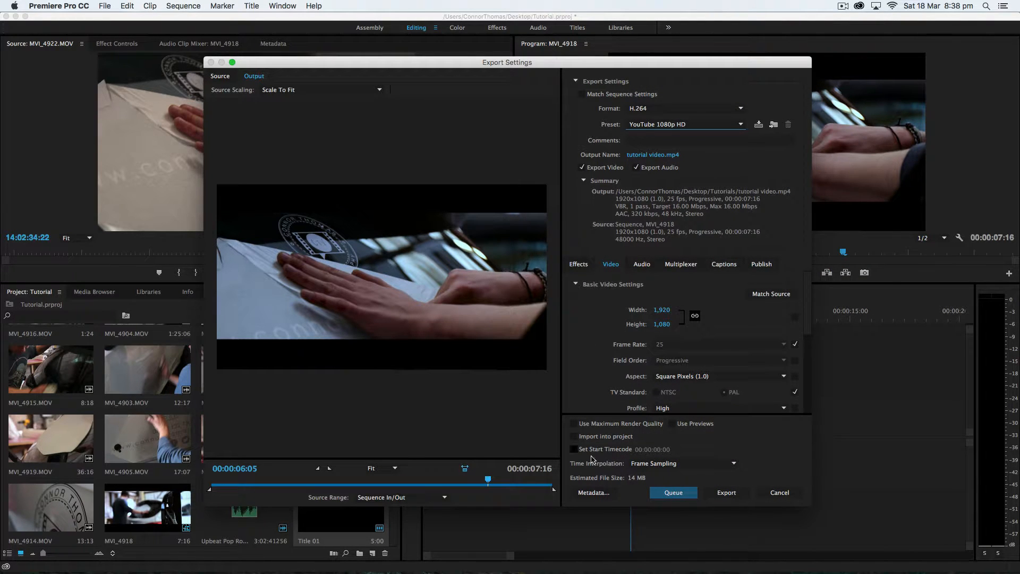
- Export the video, minimise the Premiere Pro window and open the Tutorials folder on the desktop
click(730, 495)
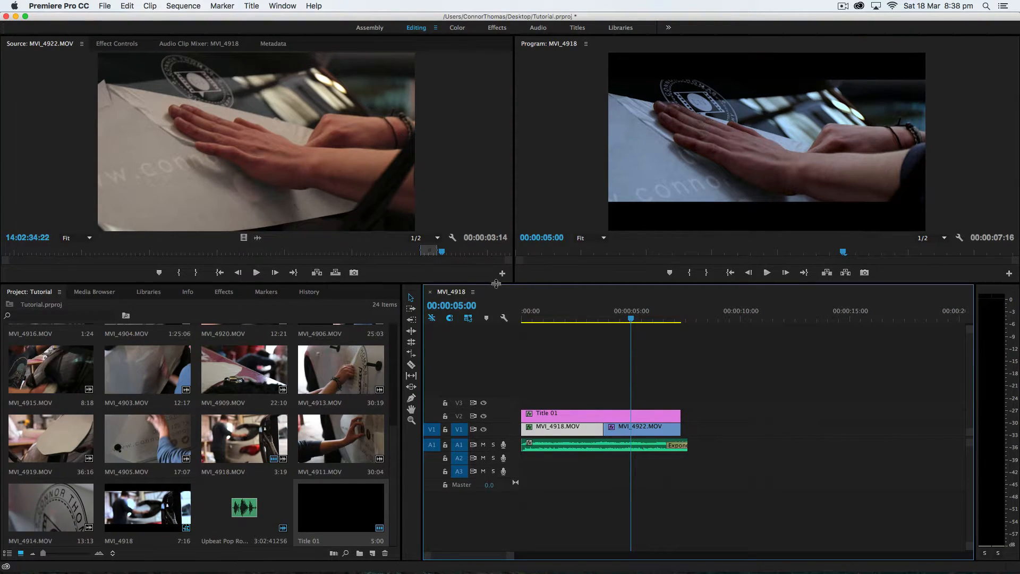
click(16, 16)
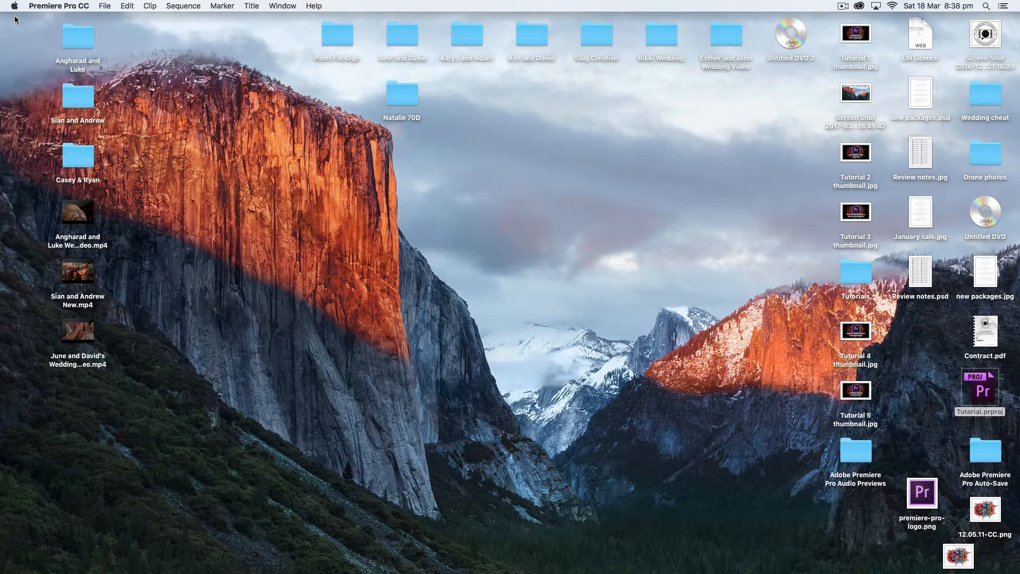
double_click(846, 269)
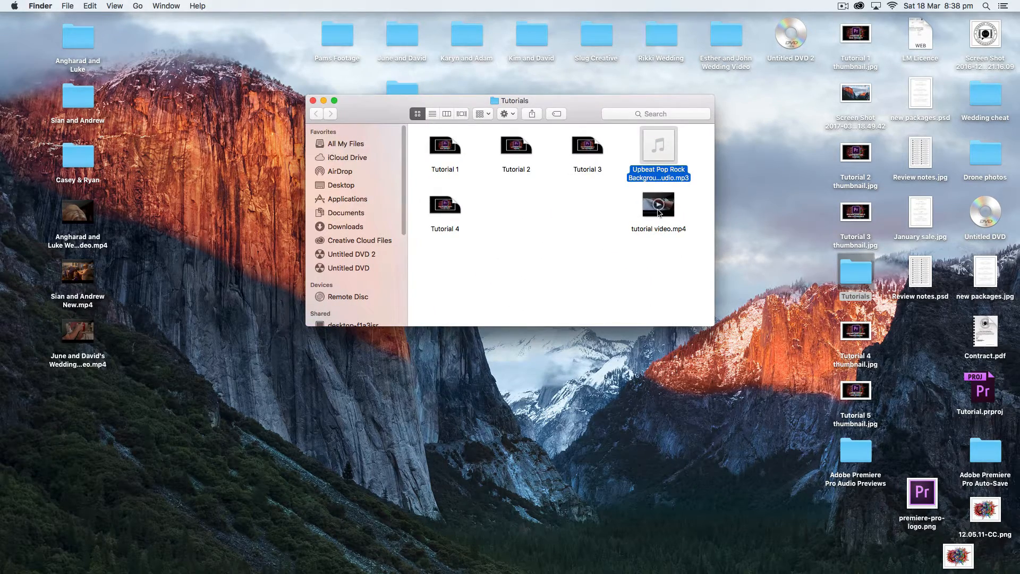
- Open tutorial video.mp4 from the Tutorials folder in QuickTime Player and play it, raising the system volume during playback
double_click(658, 211)
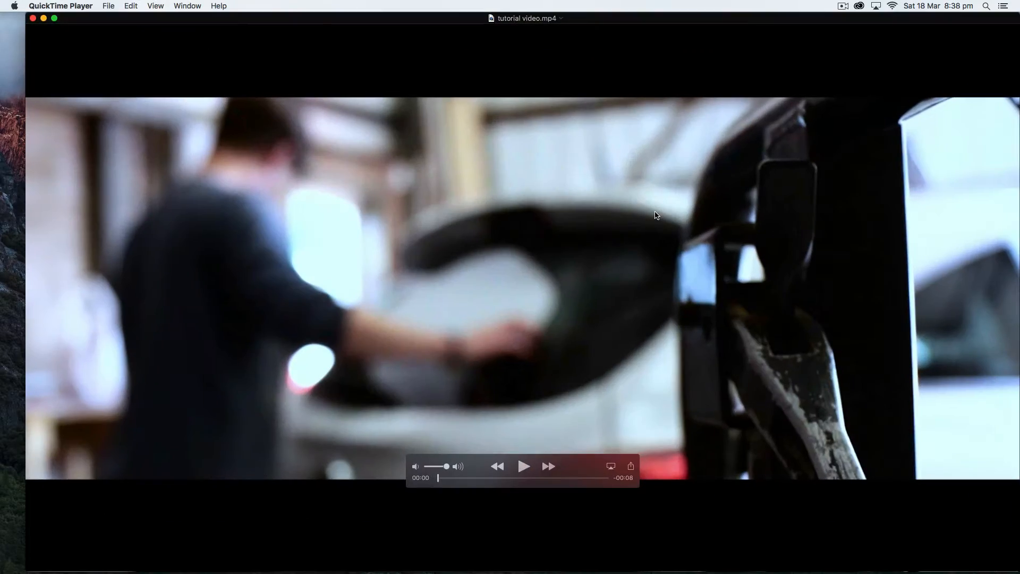
click(524, 466)
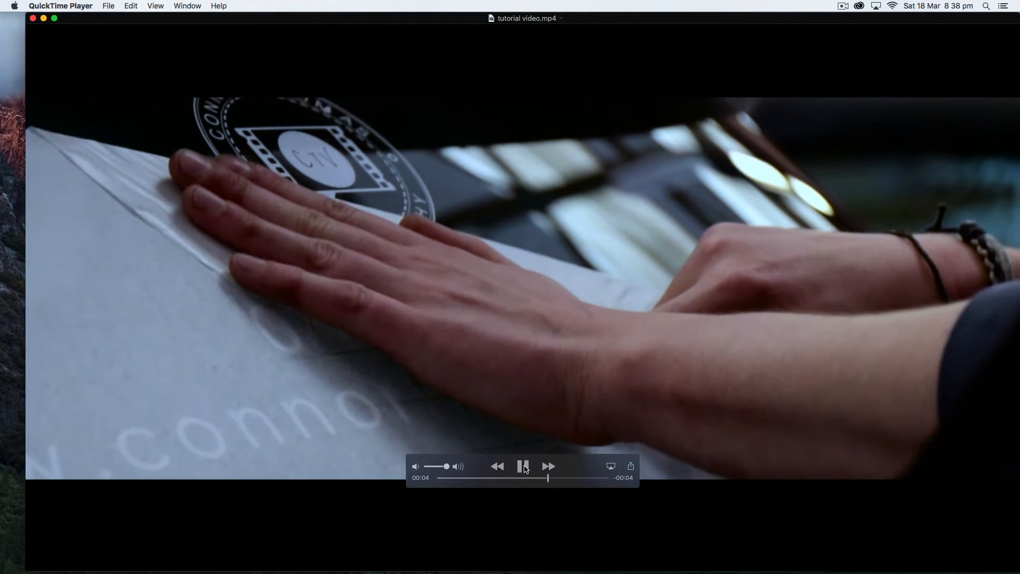
click(524, 467)
key(XF86AudioRaiseVolume)
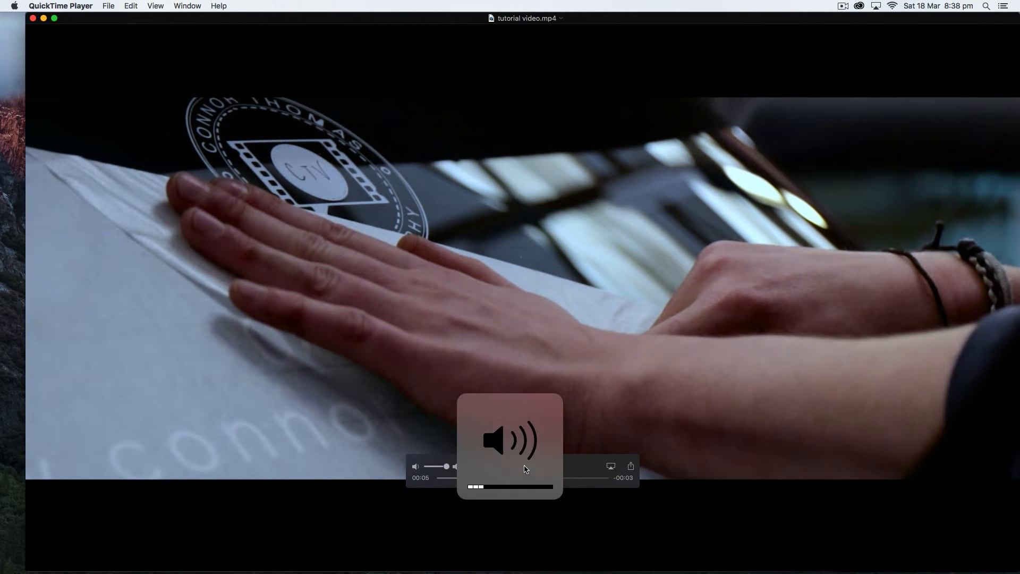
key(XF86AudioRaiseVolume)
key(XF86AudioRaiseVolume)
click(524, 469)
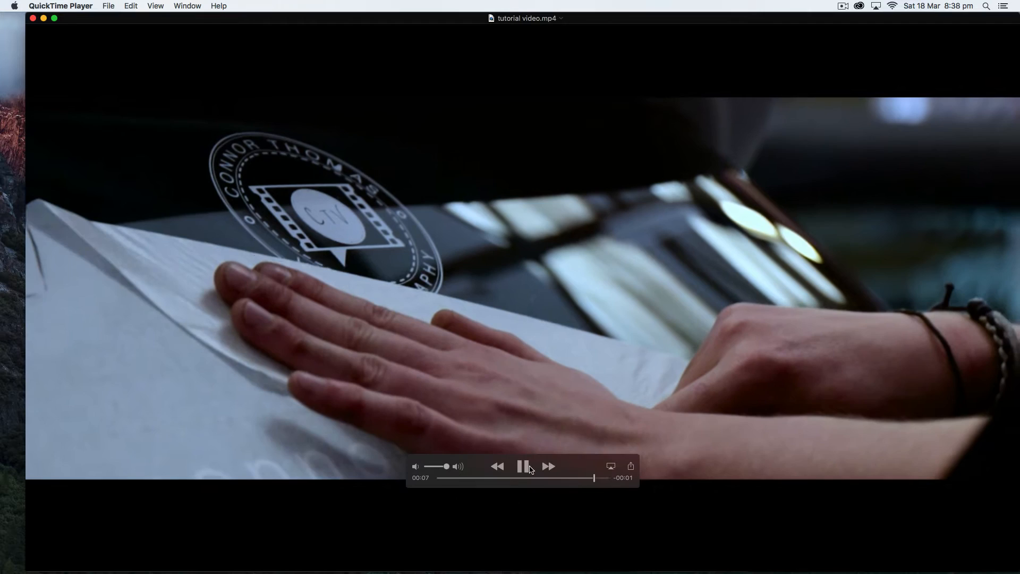
click(523, 478)
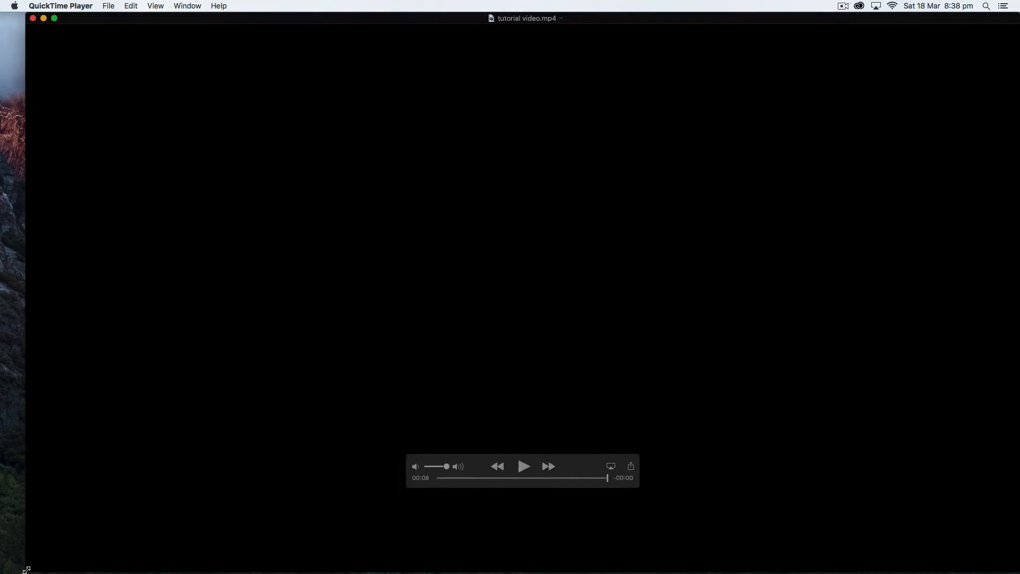
- Shrink the player window and move it clear of the screen edge, replay the exported video, and close the player window
drag(25, 561, 396, 372)
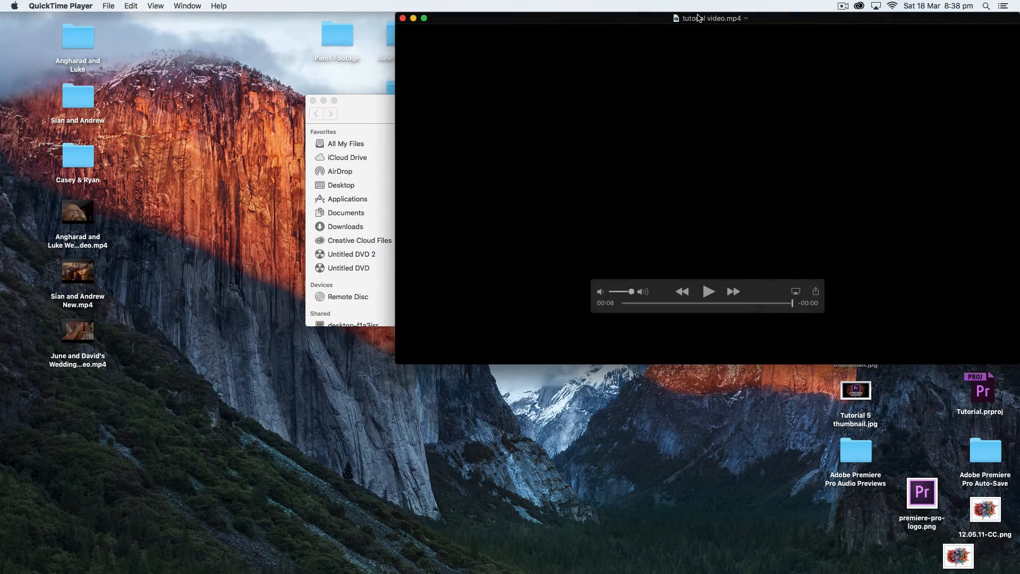
drag(736, 173, 421, 235)
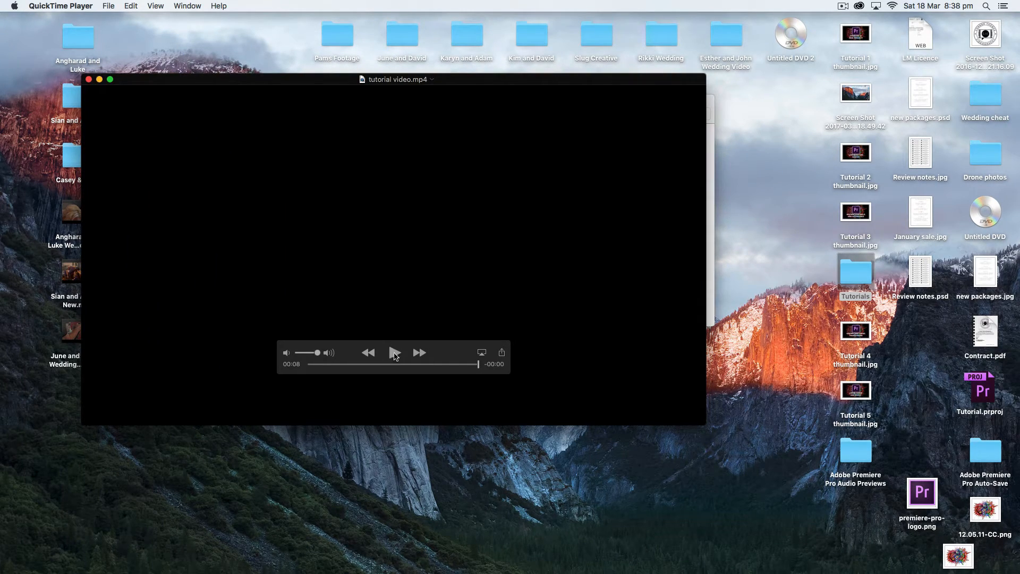
click(393, 352)
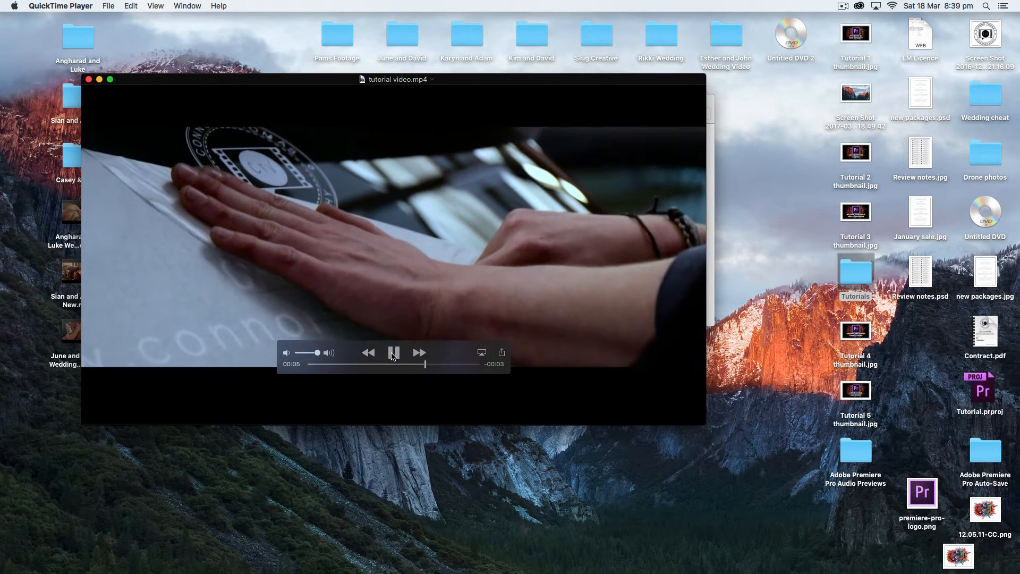
click(393, 355)
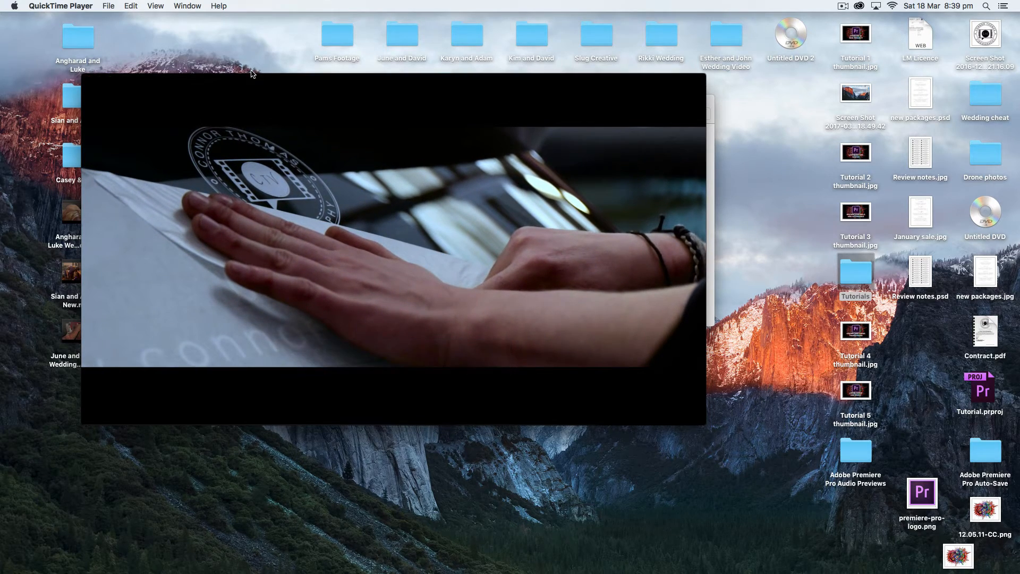
click(88, 81)
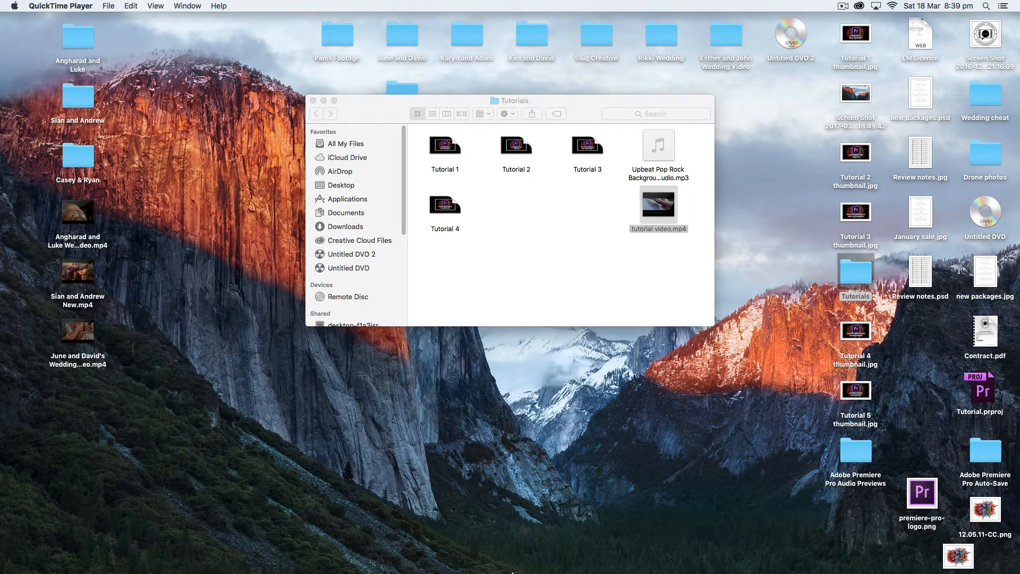
- Switch back to Premiere Pro by restoring the minimised Tutorial.prproj window, and open the media export settings for sequence MVI_4918
click(953, 555)
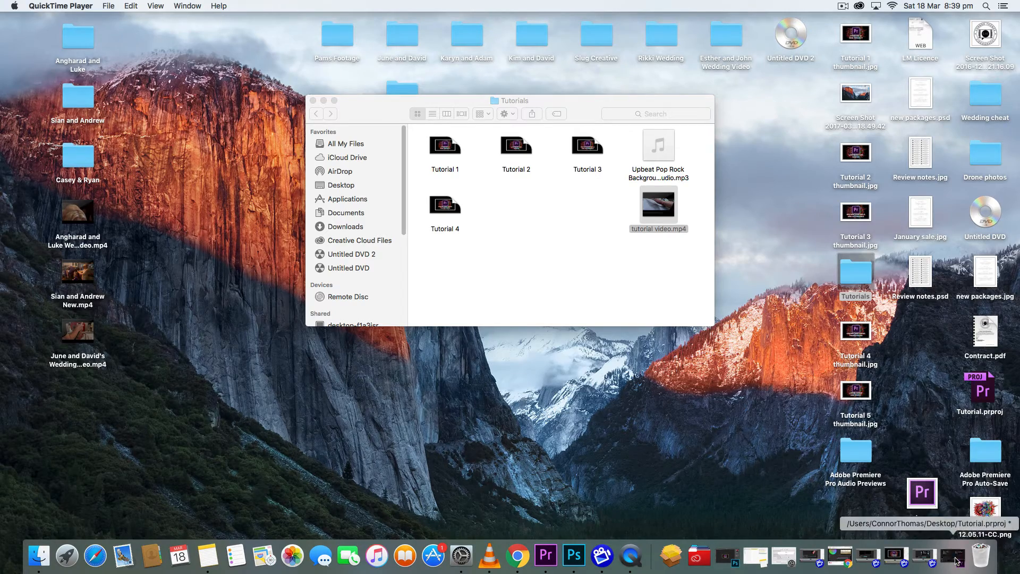
click(105, 6)
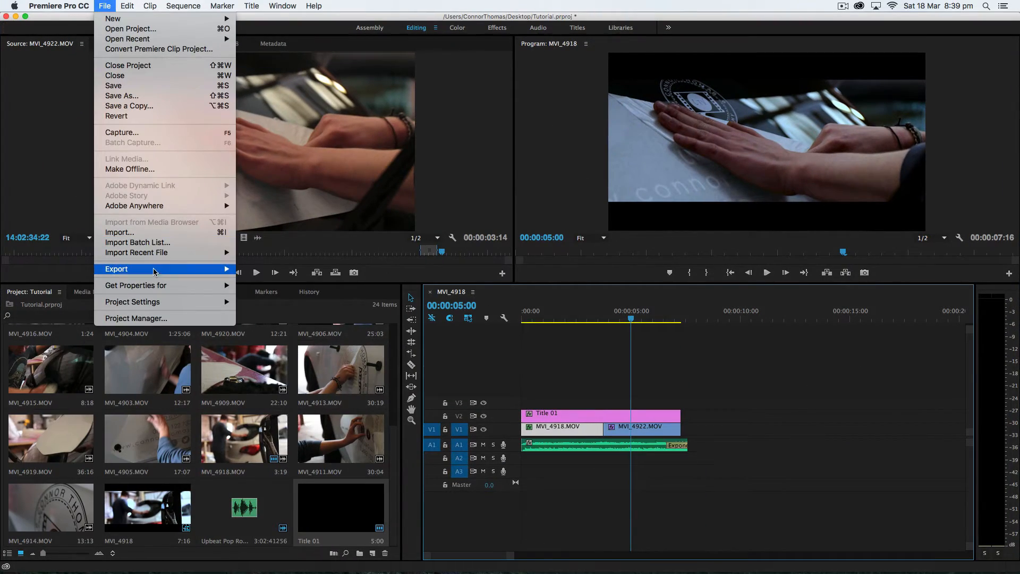
mouse_move(157, 274)
click(272, 269)
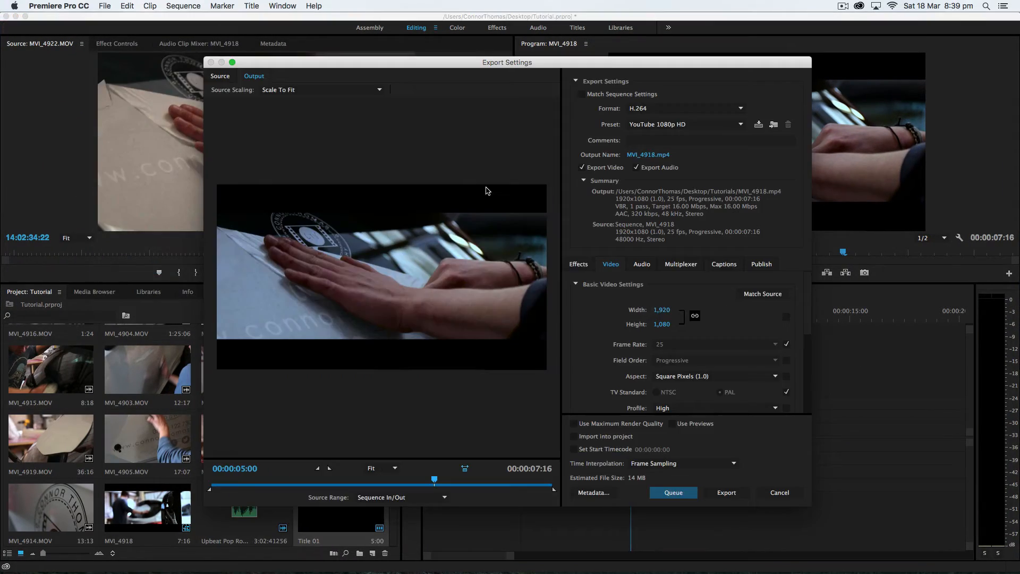